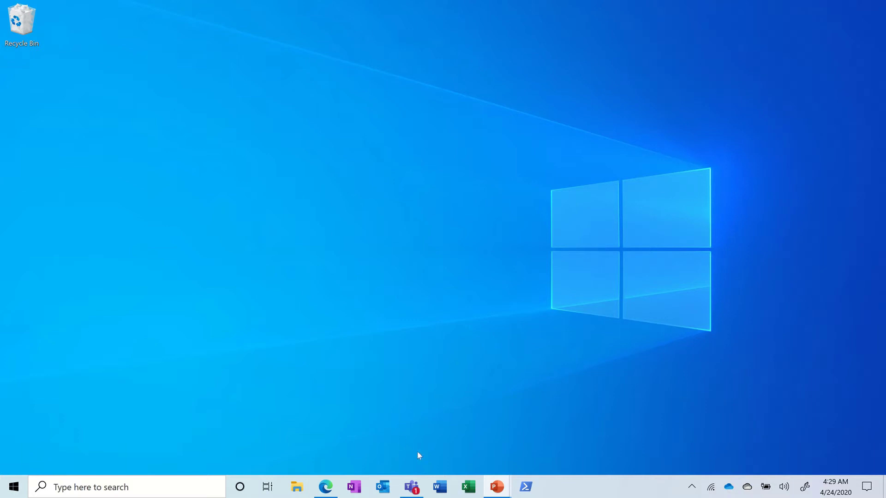
# Switch to Microsoft Teams and join the meeting from its chat with the camera and microphone on and the background blurred.
pyautogui.click(412, 487)
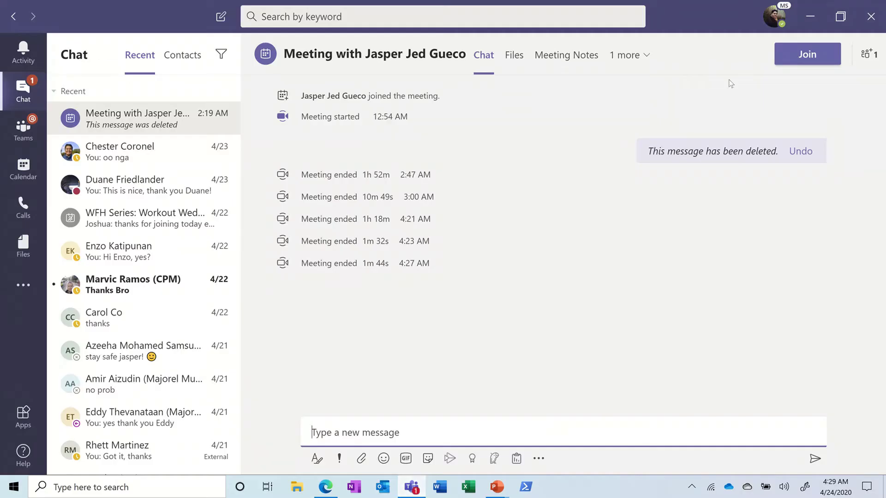
pyautogui.click(783, 60)
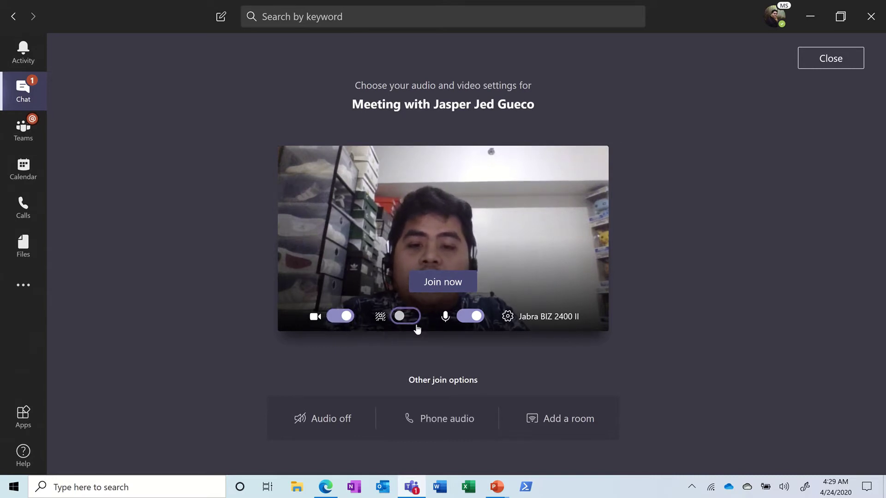
pyautogui.click(405, 316)
pyautogui.click(826, 143)
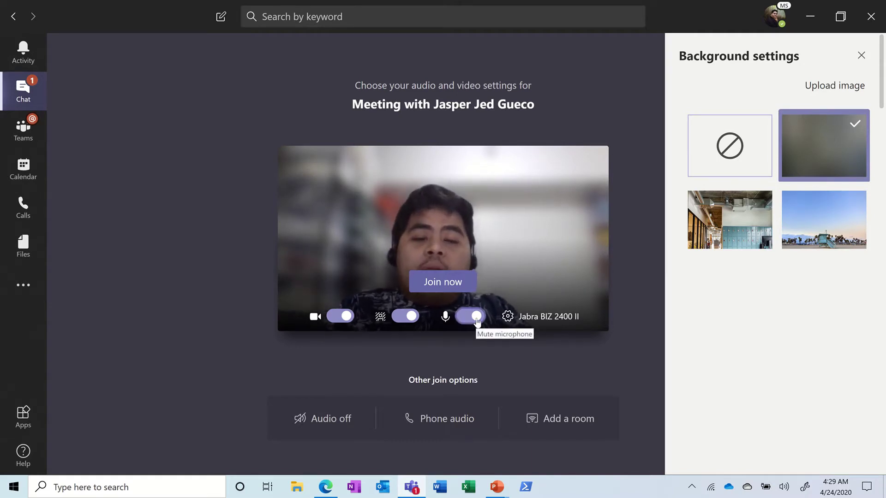
pyautogui.click(453, 287)
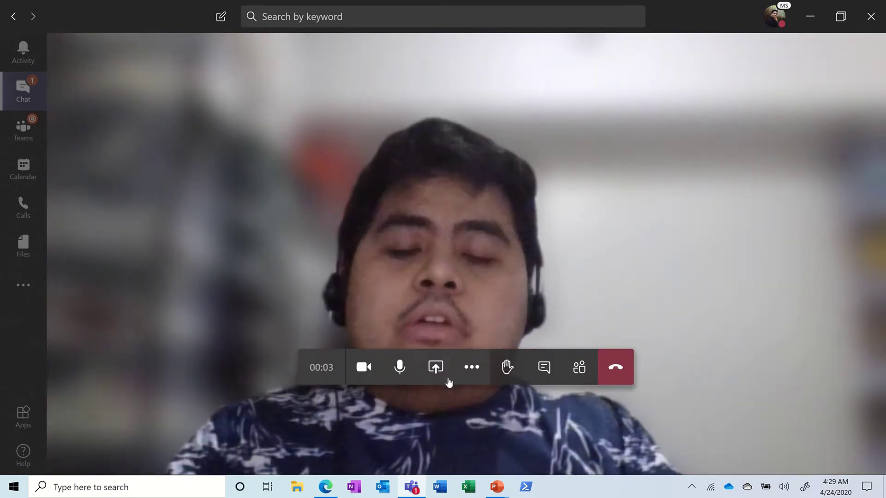
# Share the PowerPoint Slide Show window in the meeting and switch to the Presenter View of Presentation1.
pyautogui.click(439, 380)
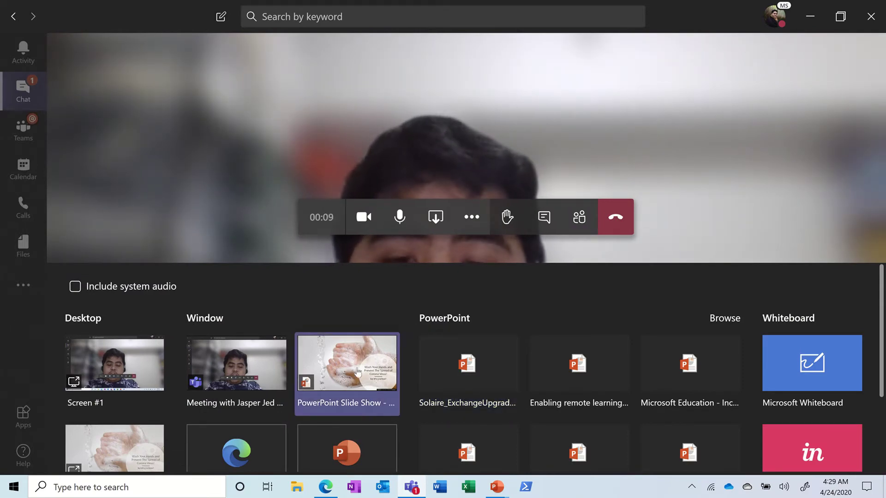
pyautogui.click(358, 372)
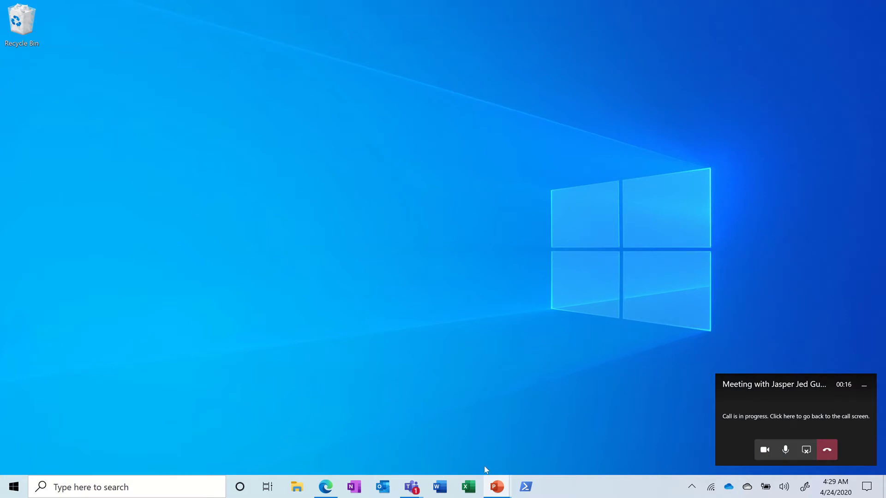
pyautogui.moveTo(497, 487)
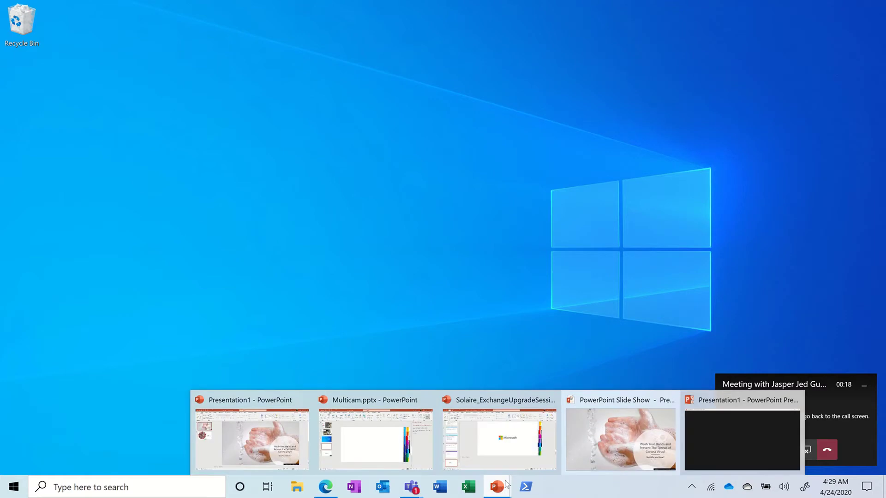
pyautogui.click(705, 435)
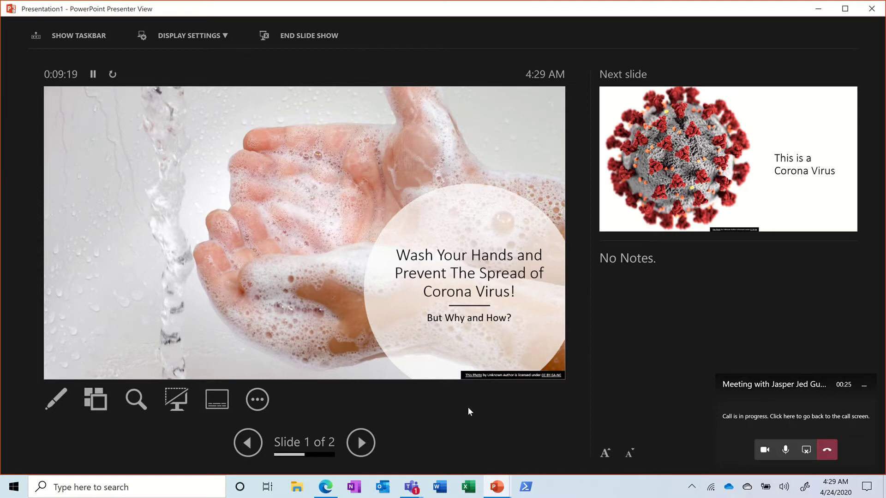
# Advance the slide show to its end and go back to slide 2, "This is a Corona Virus".
pyautogui.click(362, 442)
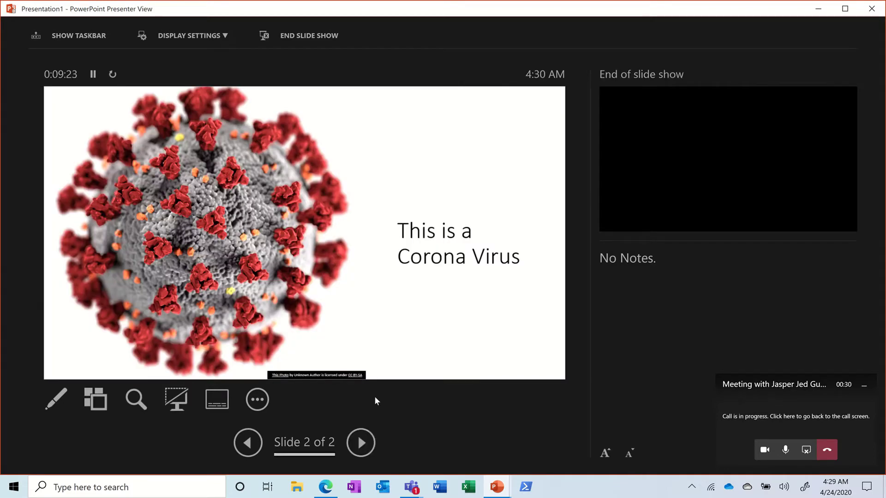
pyautogui.press('Right')
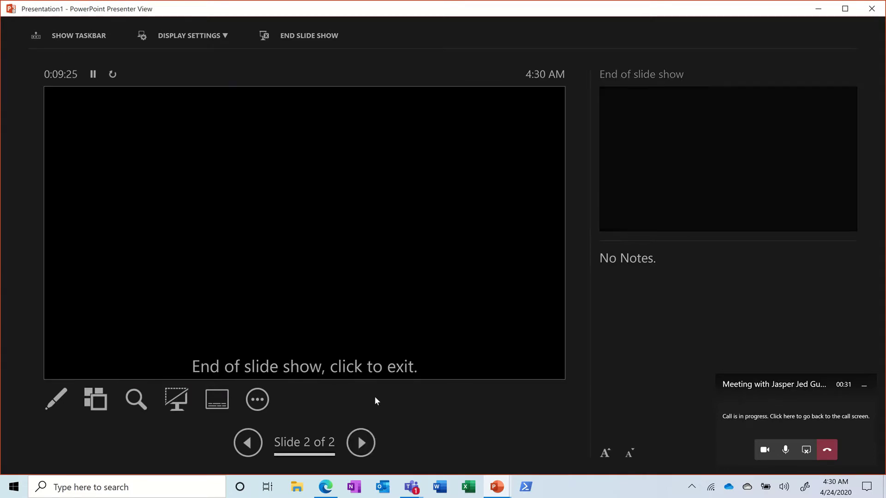
pyautogui.click(247, 442)
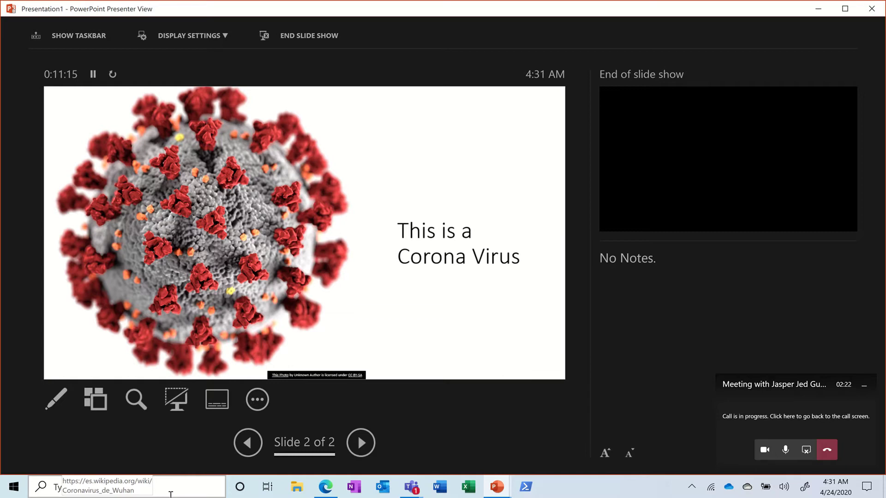
# Switch to the Your Phone app and retry the connection to the Galaxy Note10+ phone screen.
pyautogui.click(171, 494)
pyautogui.write('your')
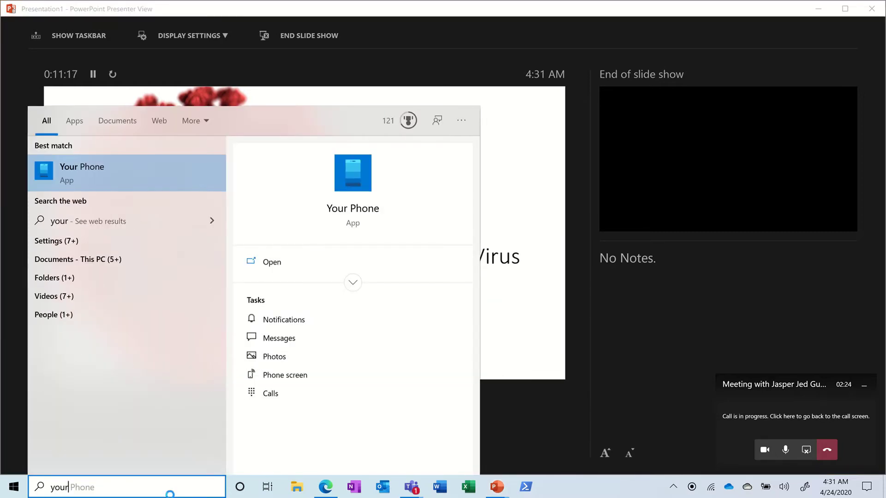
pyautogui.press('Return')
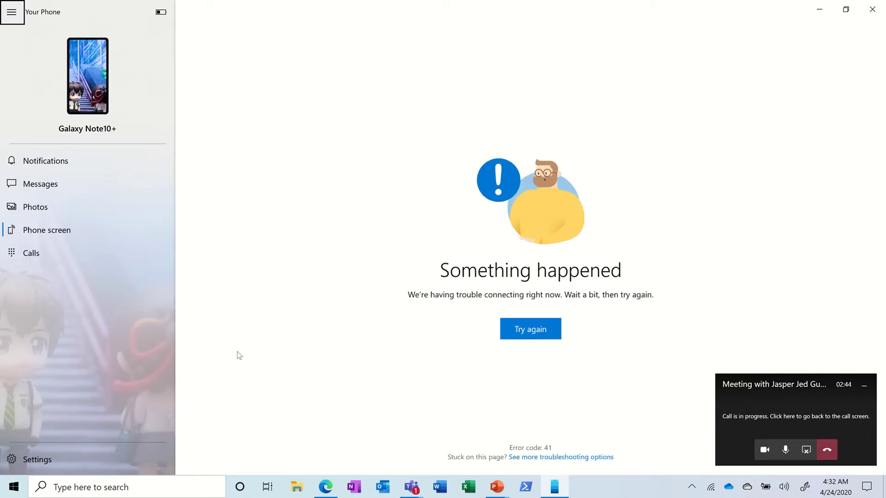
pyautogui.click(519, 328)
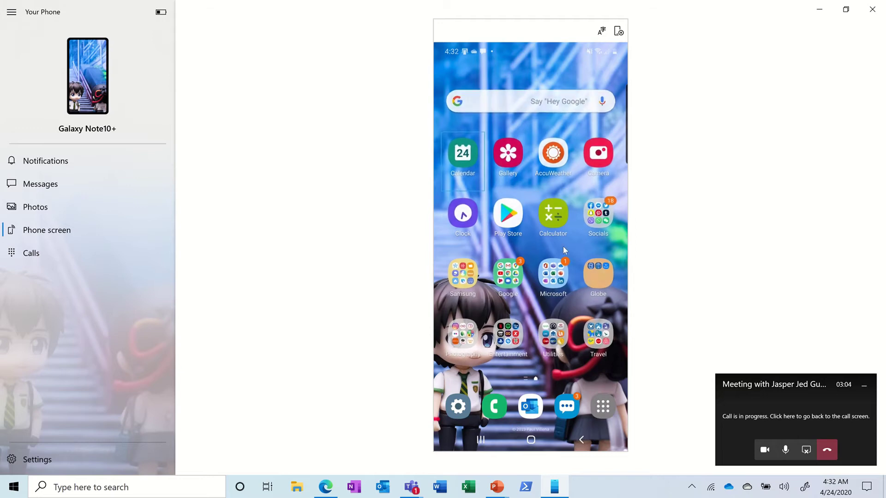
# Check the notifications page, return to the mirrored phone screen and open the phone's Camera app.
pyautogui.click(39, 164)
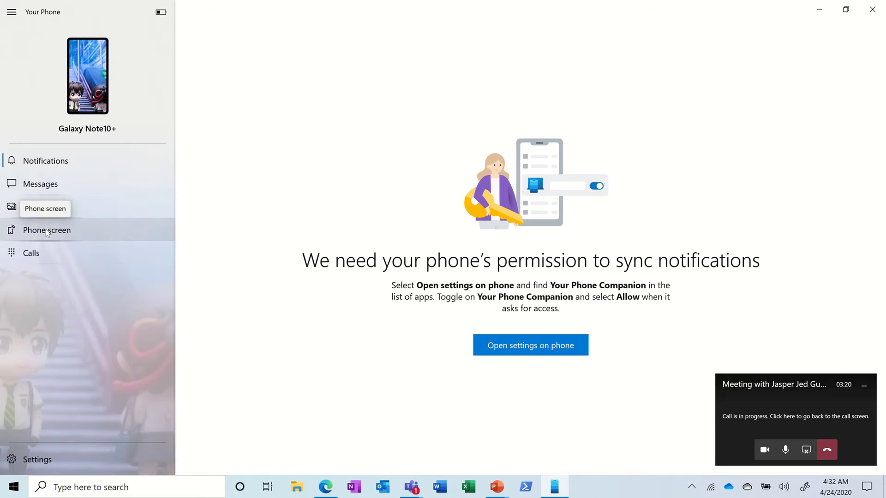
pyautogui.click(45, 229)
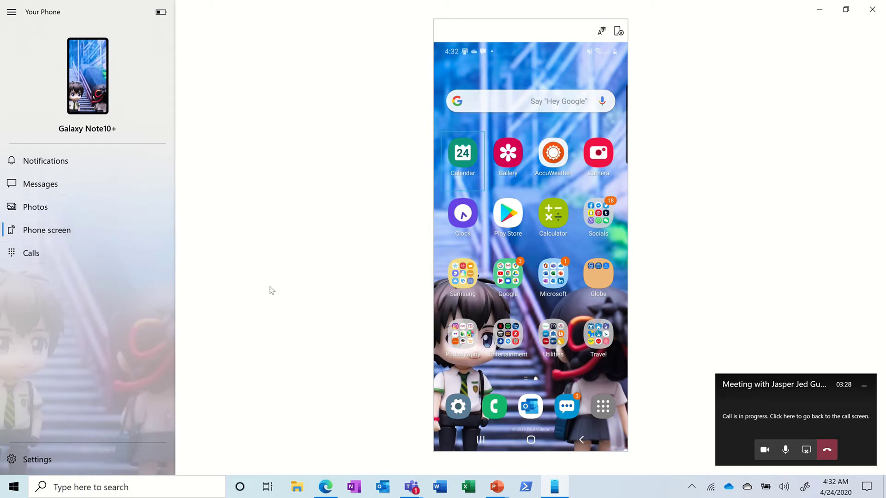
pyautogui.click(591, 154)
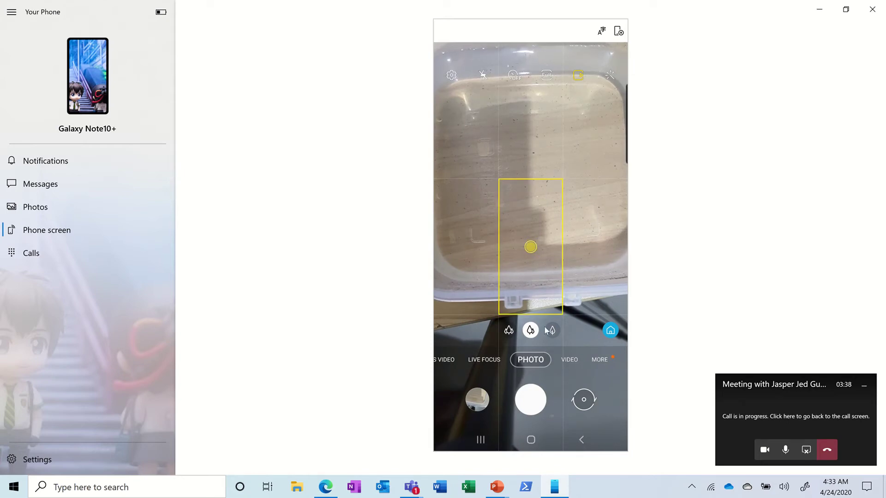
# Return to the Teams meeting, stop sharing the slide show and share the Your Phone window instead.
pyautogui.click(415, 484)
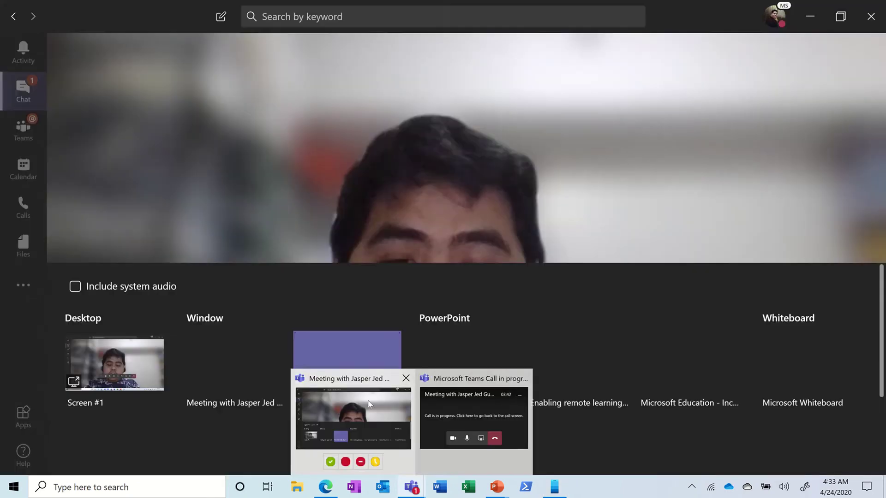
pyautogui.click(369, 401)
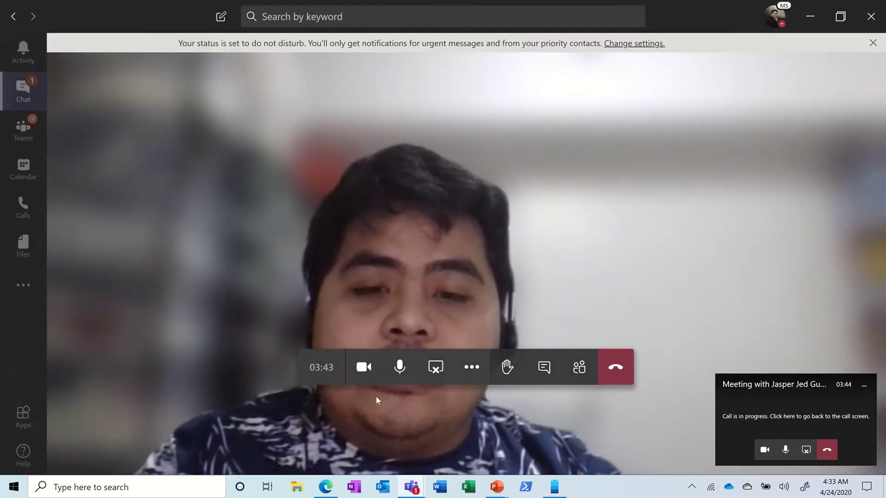
pyautogui.click(436, 367)
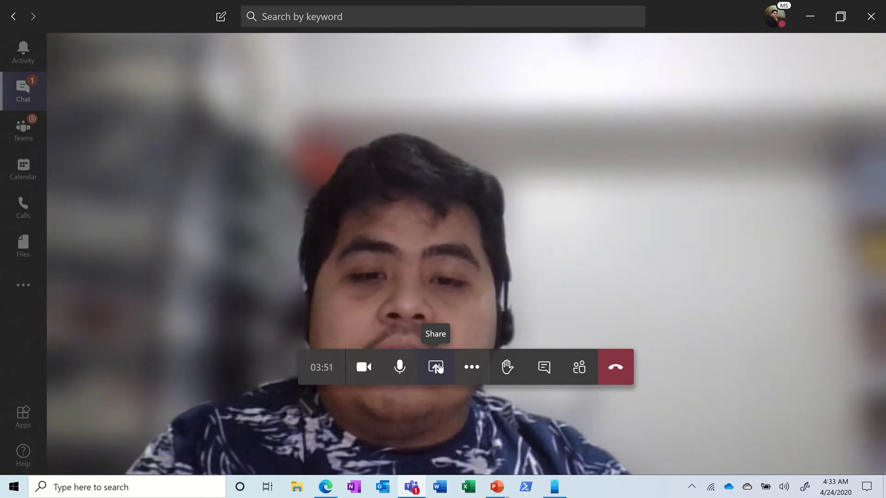
pyautogui.click(436, 368)
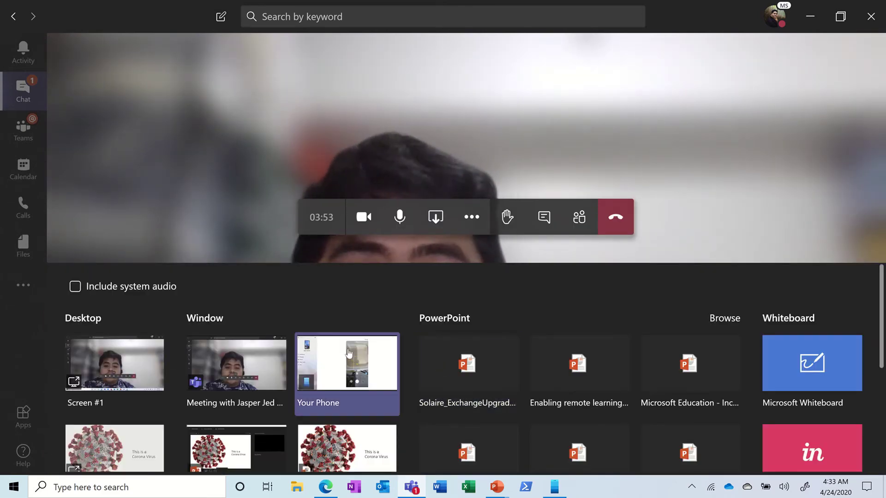
pyautogui.click(348, 353)
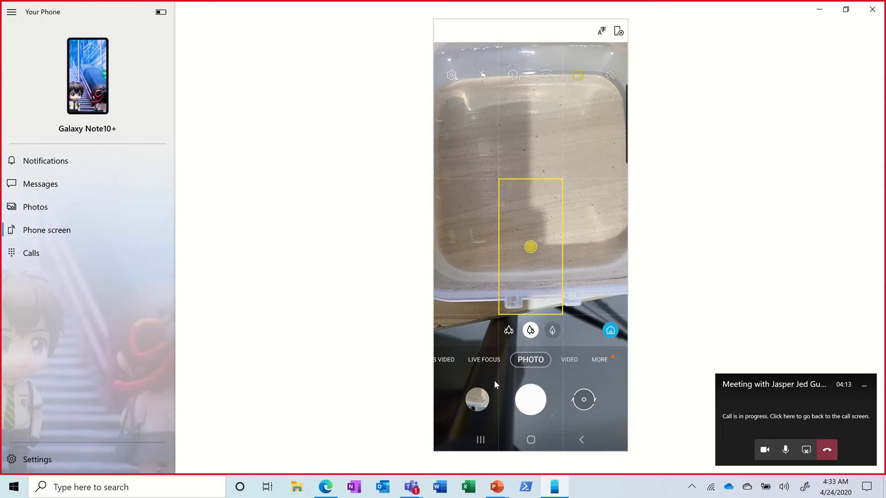
# On the mirrored phone, open Teams from the Microsoft folder and join the ongoing meeting from this device.
pyautogui.click(531, 439)
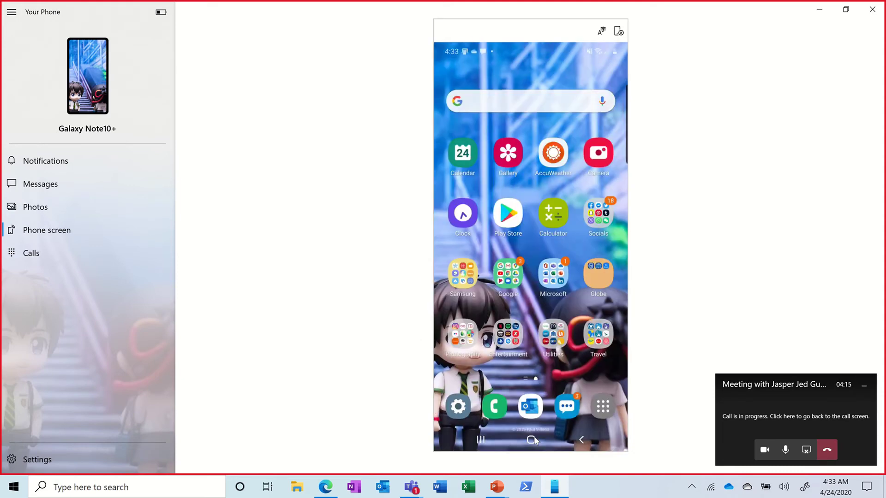
pyautogui.click(549, 276)
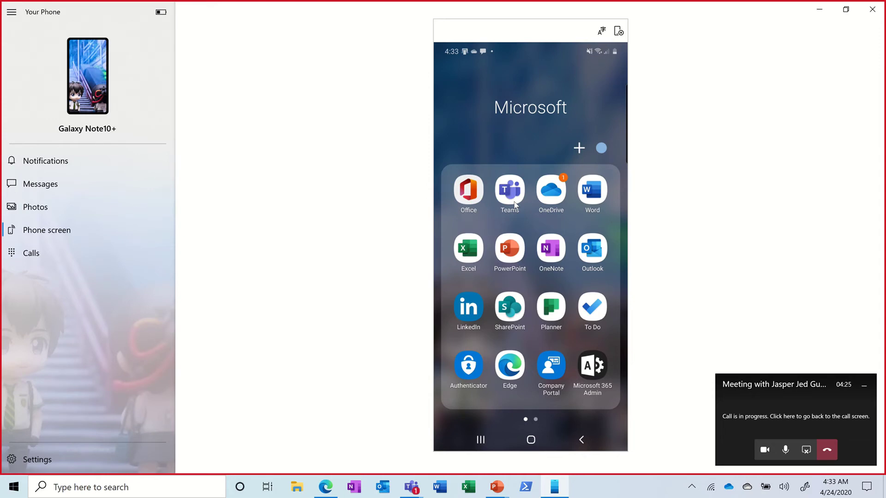
pyautogui.click(515, 204)
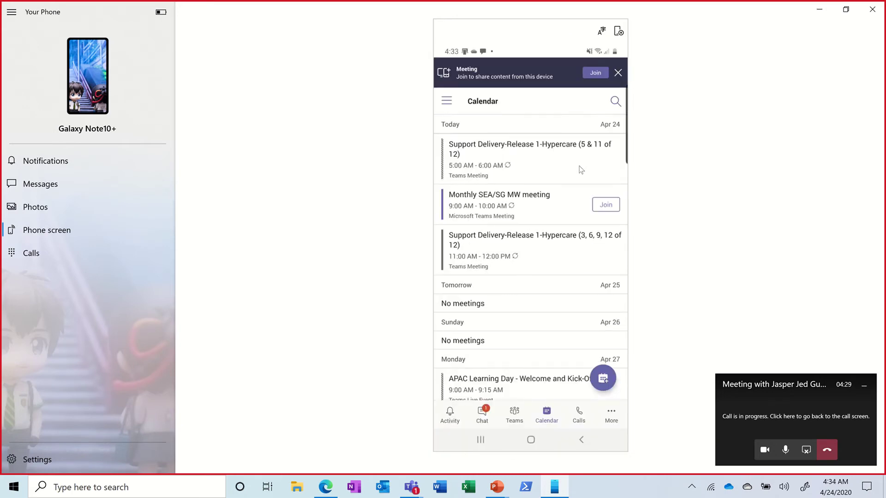
pyautogui.click(596, 77)
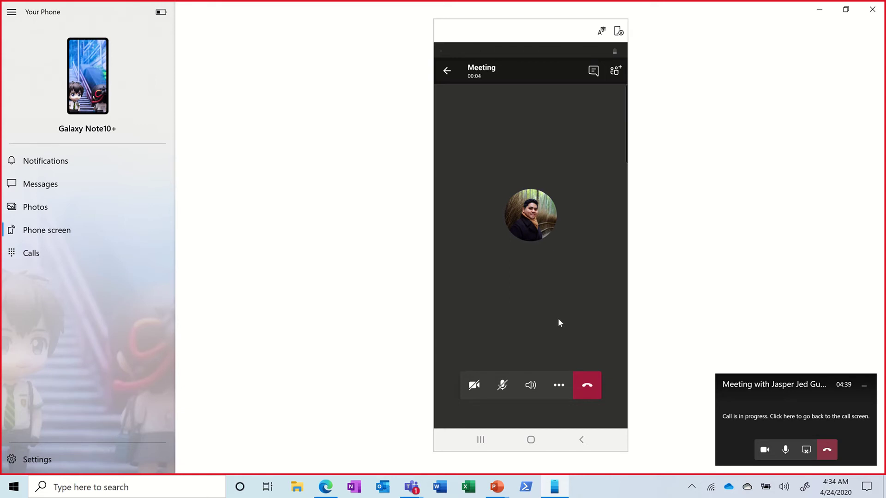
# Start sharing the phone's screen from the mobile Teams meeting and accept the casting notice.
pyautogui.click(558, 385)
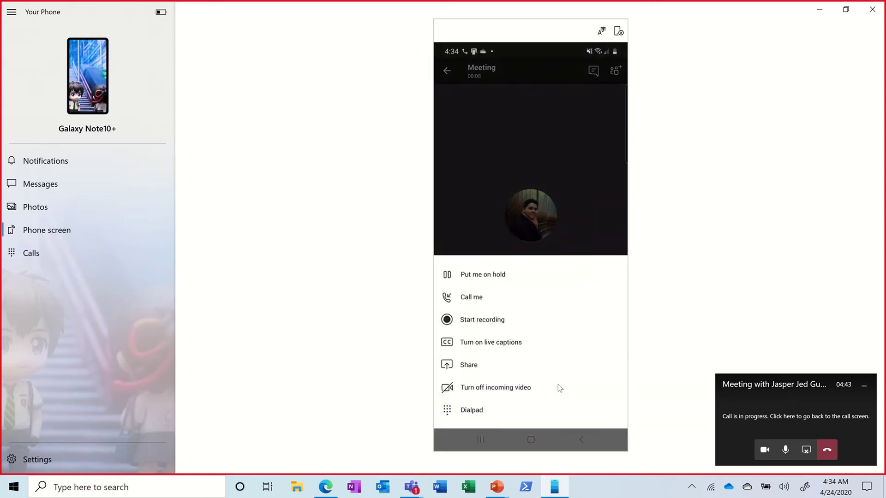
pyautogui.click(566, 287)
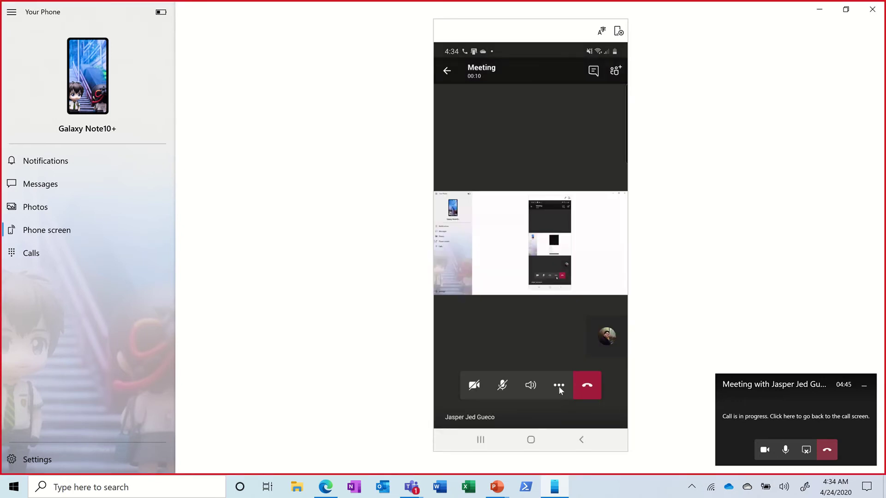
pyautogui.click(558, 385)
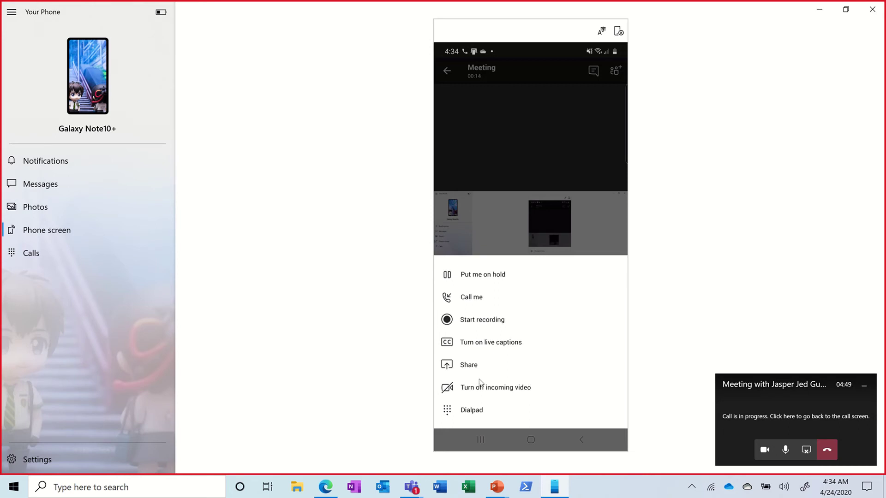
pyautogui.click(472, 359)
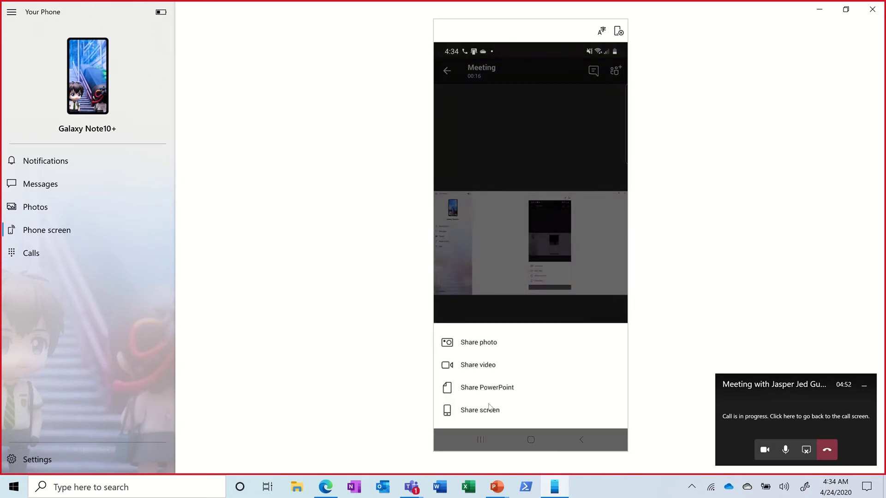
pyautogui.click(490, 412)
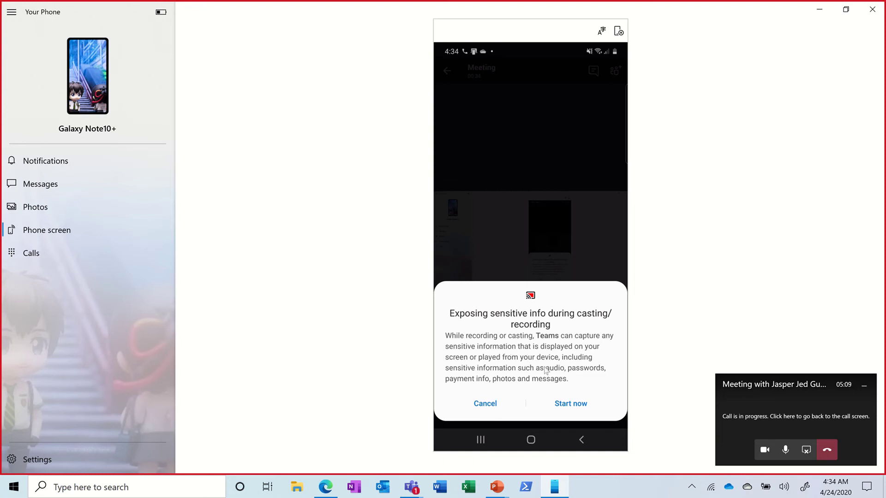
pyautogui.click(567, 405)
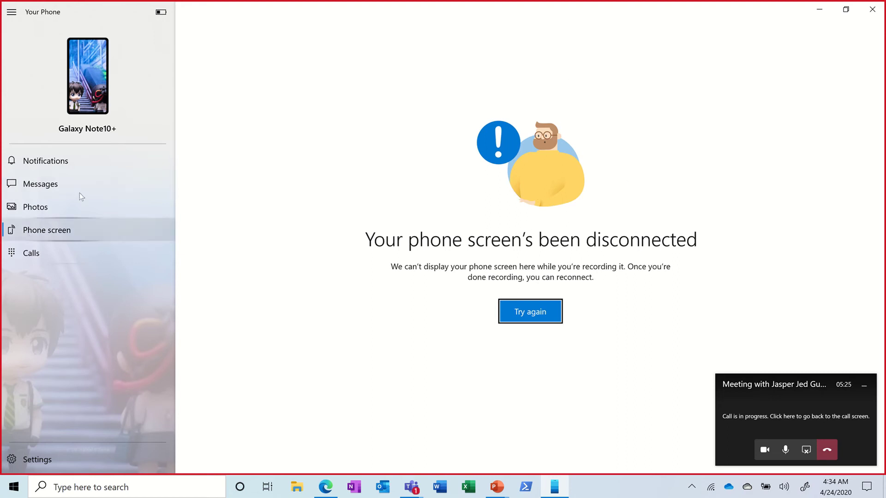
# Minimize Your Phone, stop sharing its window from the desktop Teams meeting and leave the meeting.
pyautogui.click(820, 13)
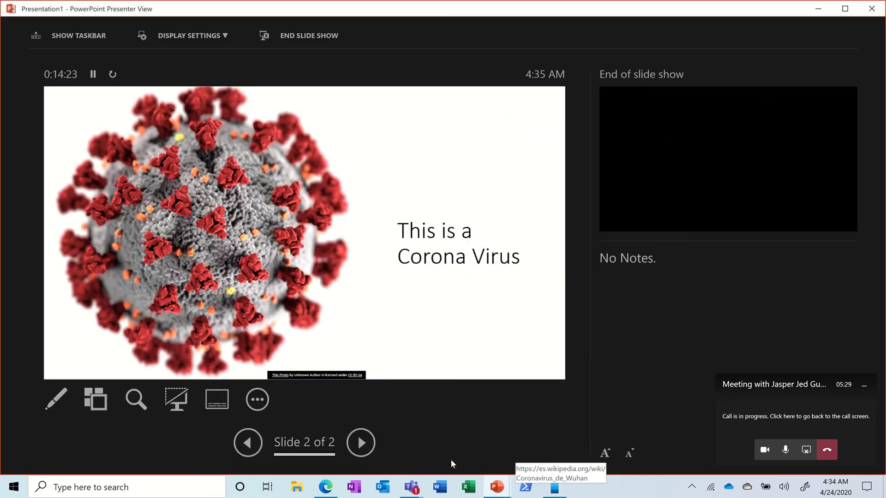
pyautogui.click(411, 486)
pyautogui.click(385, 404)
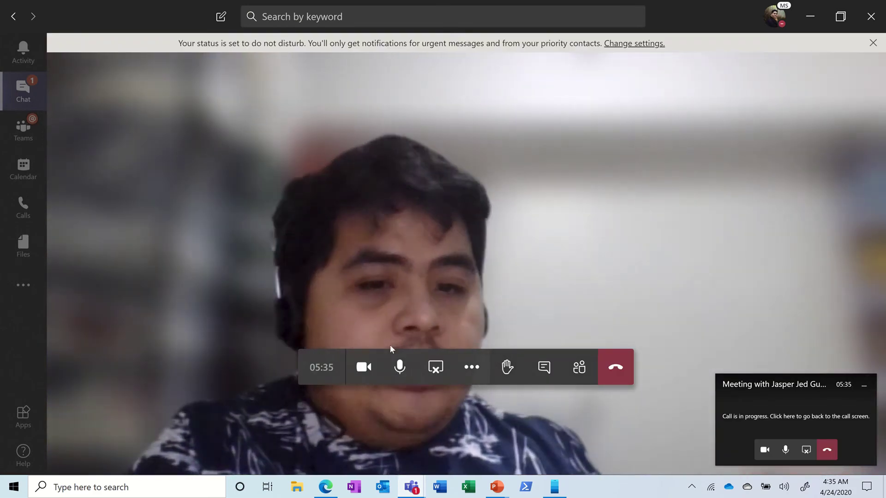
pyautogui.click(427, 368)
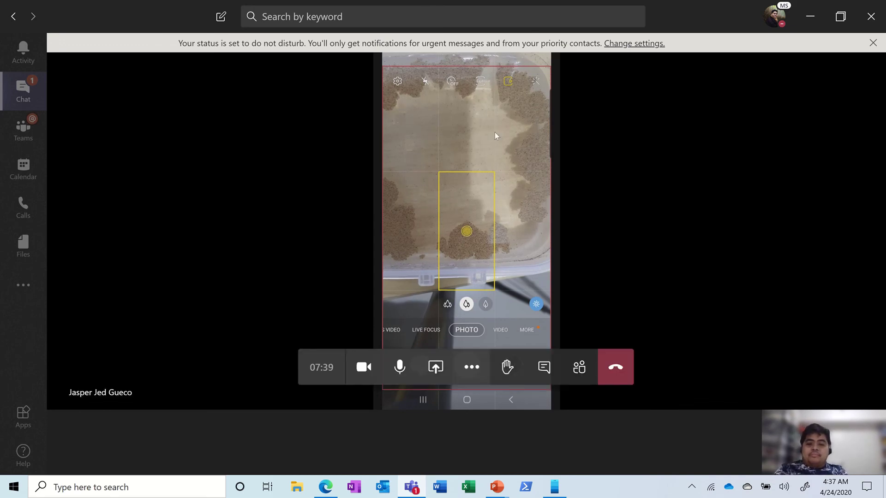
pyautogui.click(609, 364)
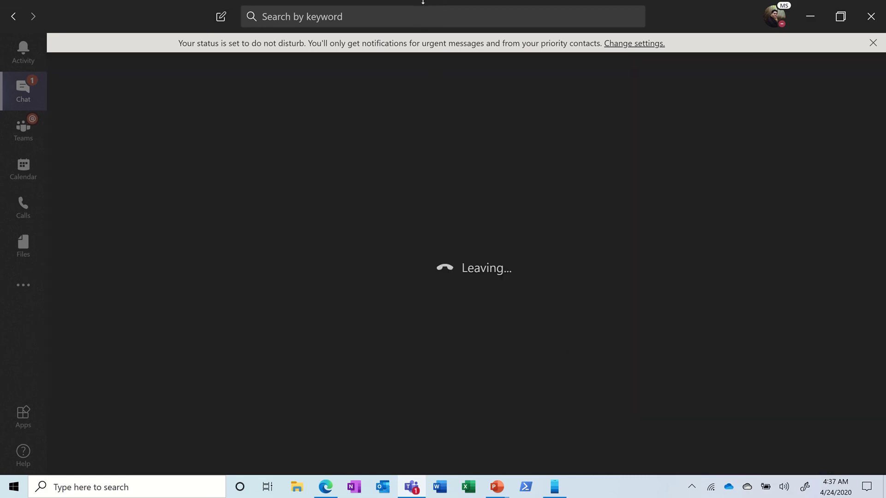